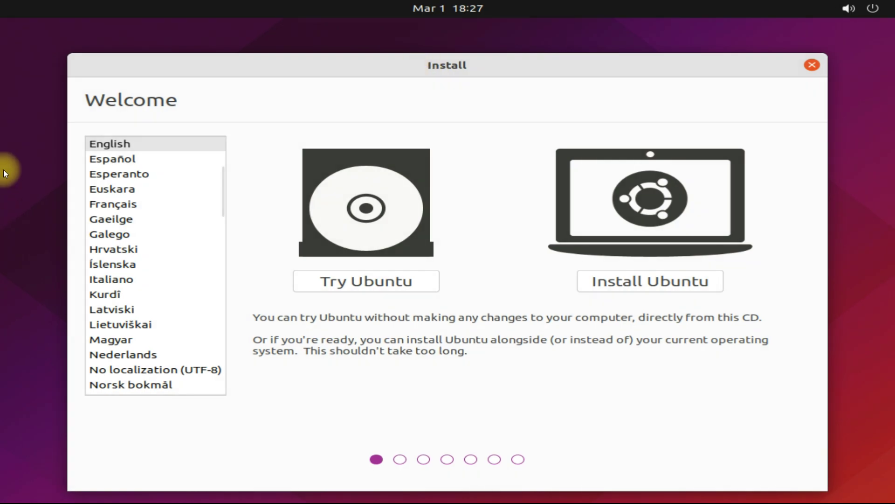
- Begin installing Ubuntu with the English (US) keyboard, a minimal installation and third-party drivers and media formats
left_click(633, 284)
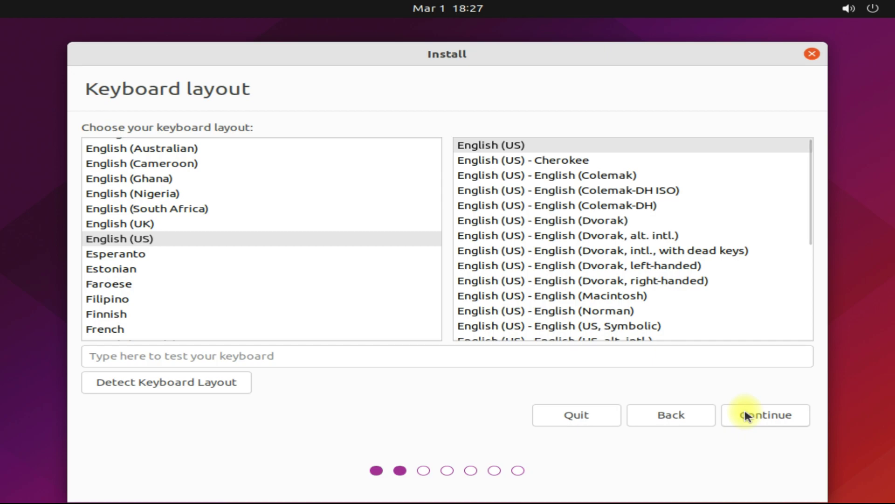
left_click(745, 412)
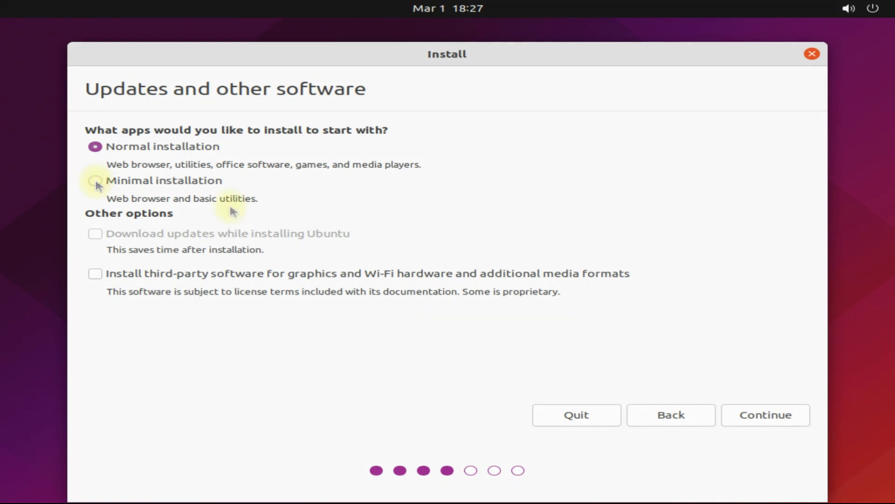
left_click(227, 180)
left_click(96, 277)
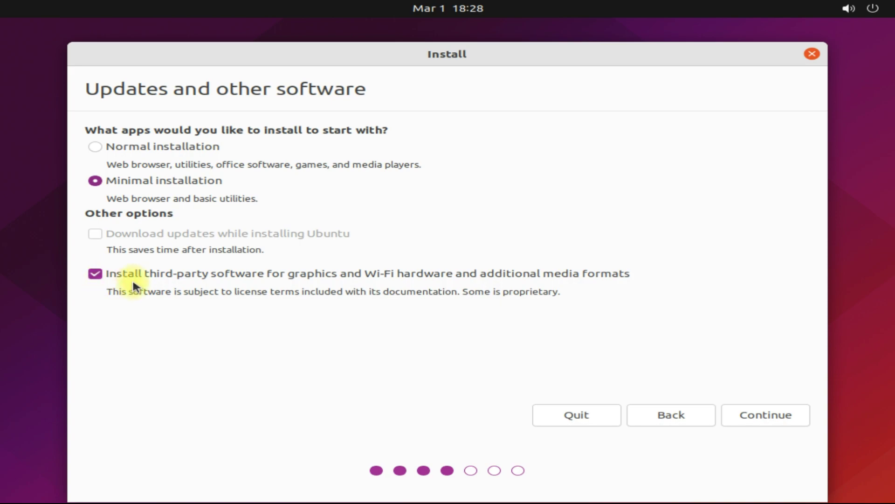
- Choose 'Something else' as the installation type to partition the disk manually
left_click(756, 413)
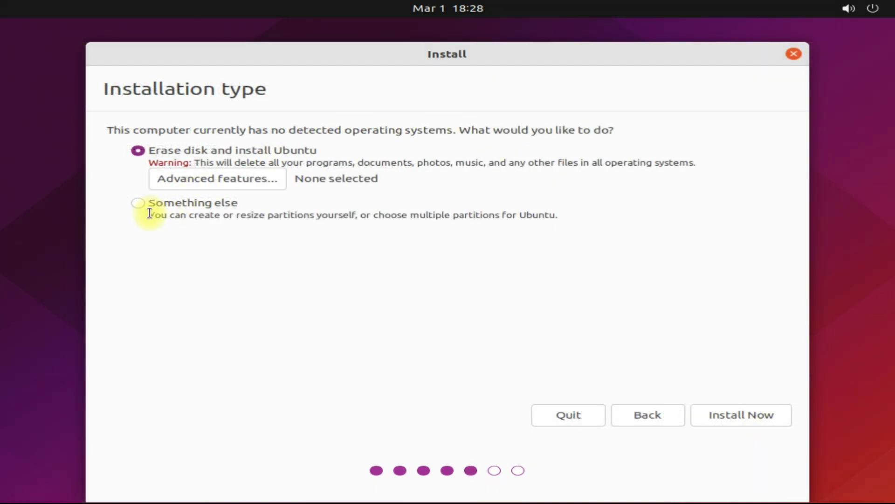
left_click(147, 203)
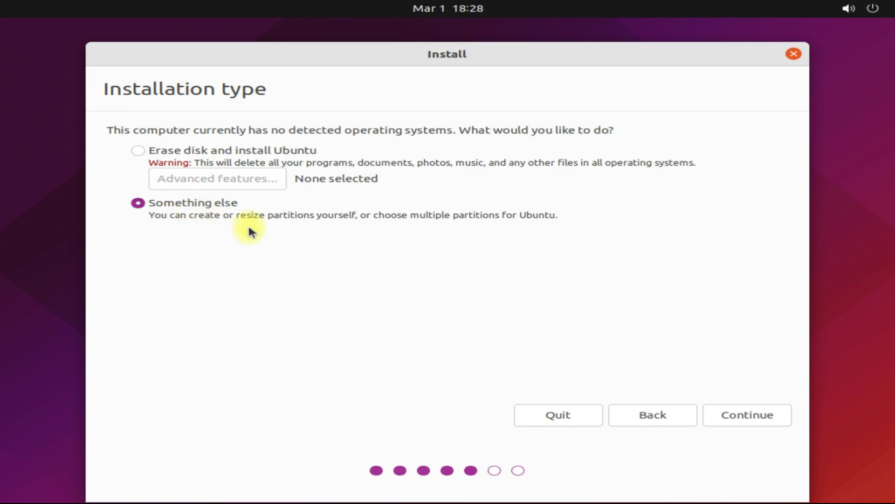
left_click(780, 412)
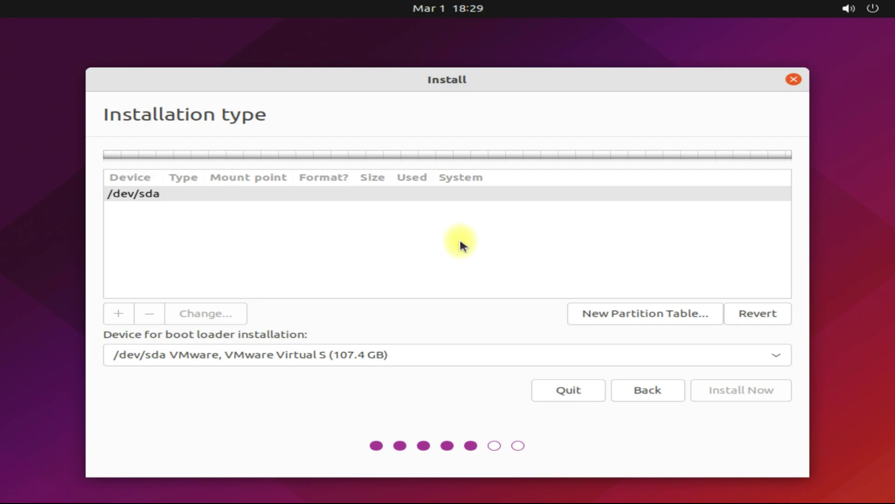
- Replace /dev/sda's partition table with an empty one and add a 512 MB EFI System Partition
left_click(622, 316)
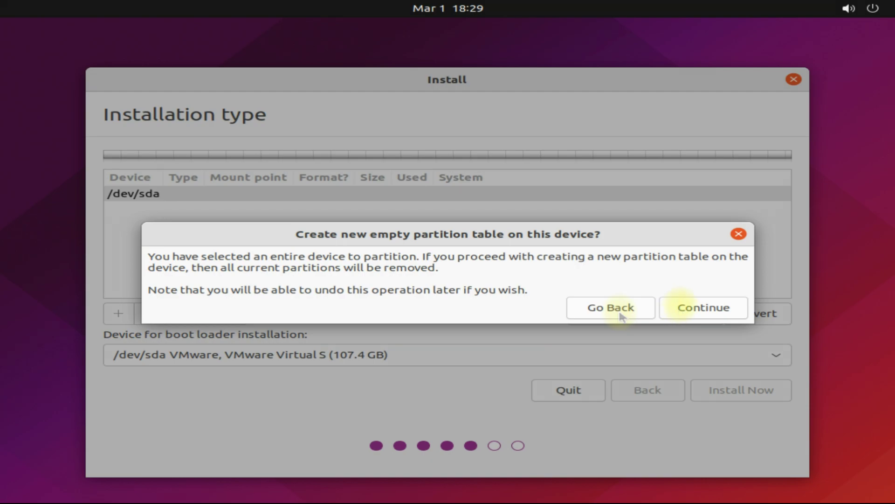
left_click(682, 303)
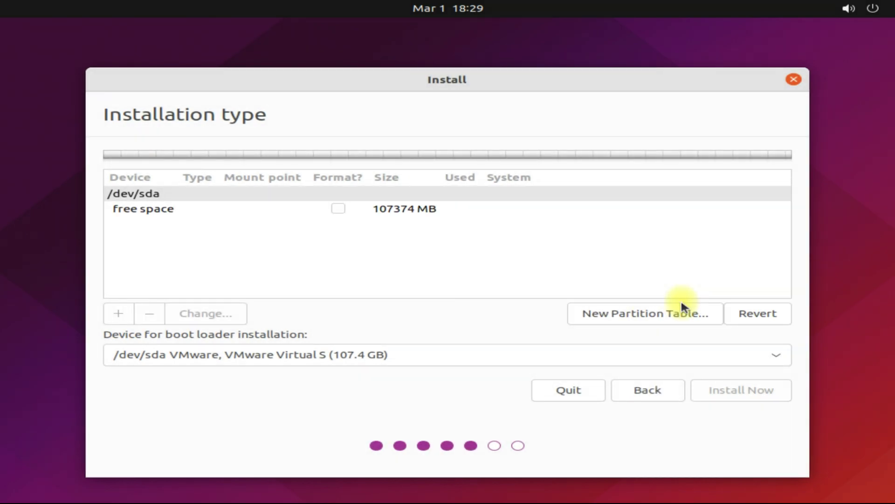
left_click(440, 210)
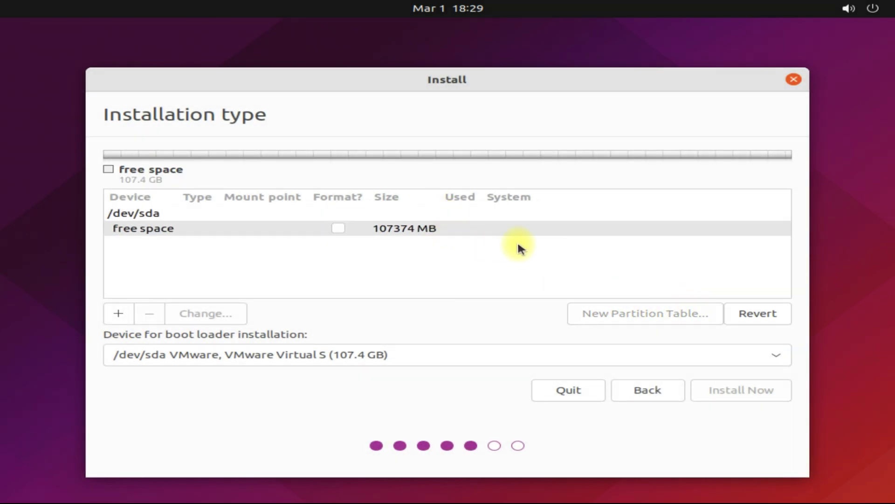
left_click(118, 314)
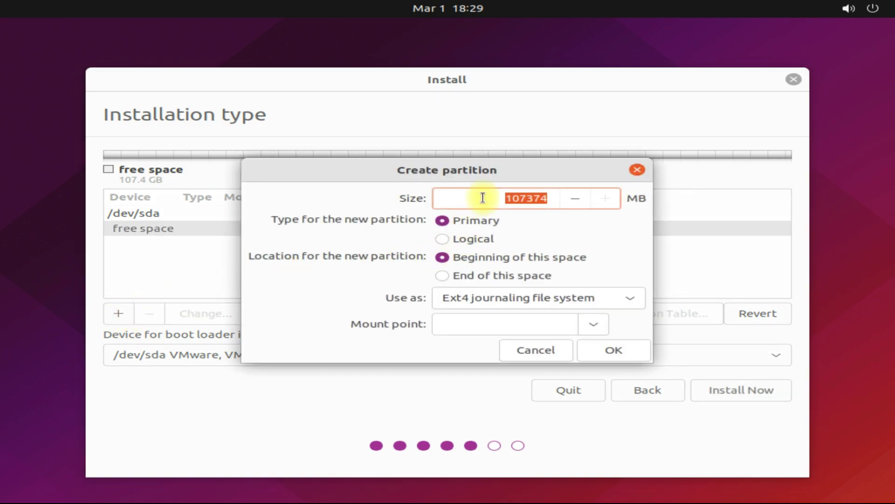
type("512")
left_click(626, 301)
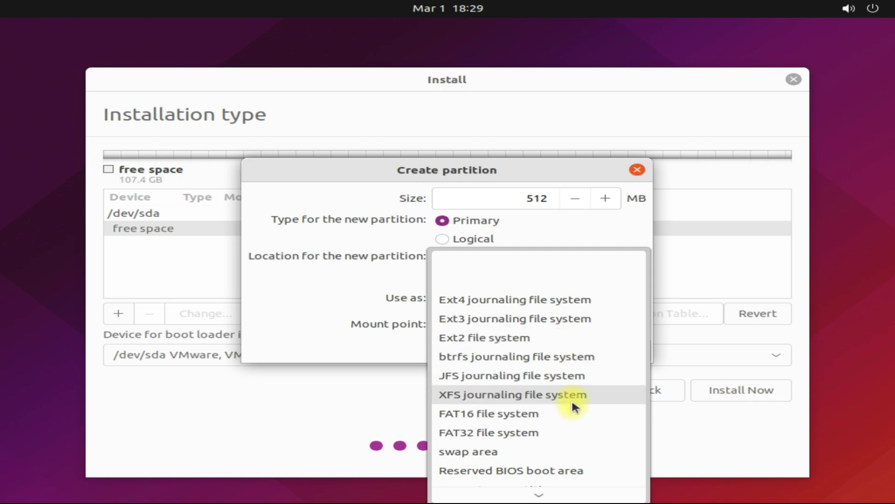
scroll(536, 488, "down", 2)
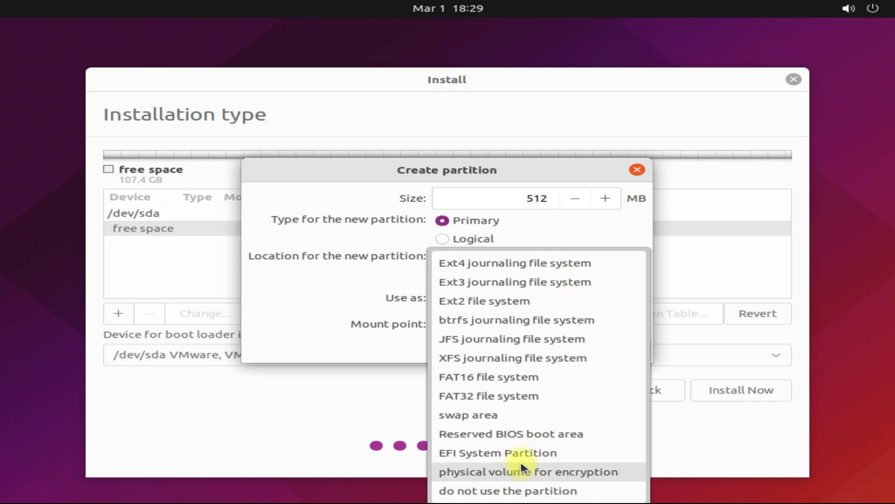
left_click(518, 459)
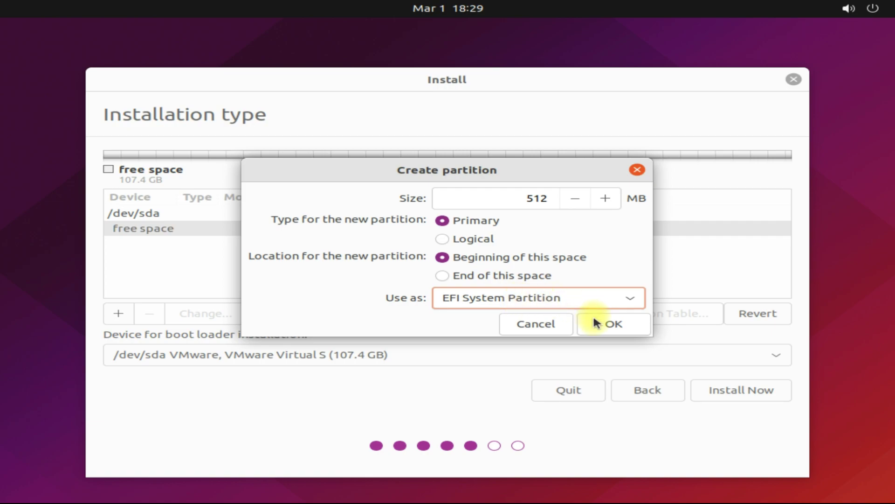
left_click(610, 313)
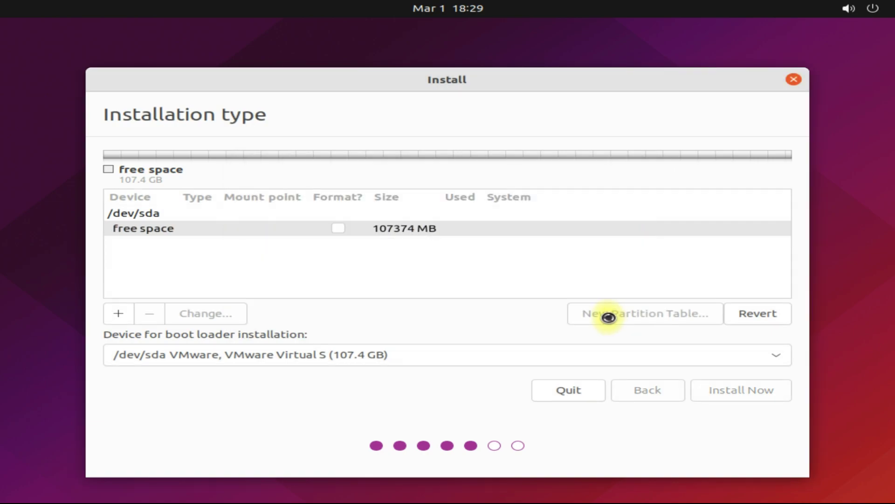
- Create an 8192 MB swap partition in the free space
left_click(119, 313)
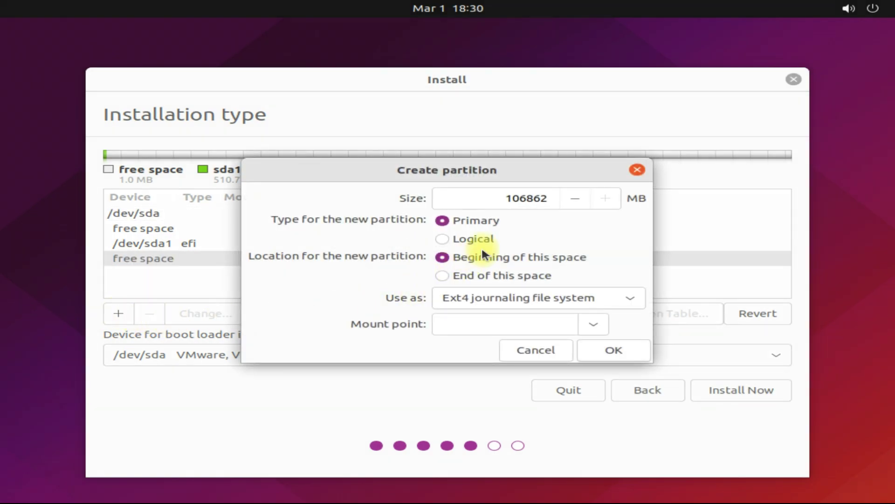
double_click(496, 196)
type("8192")
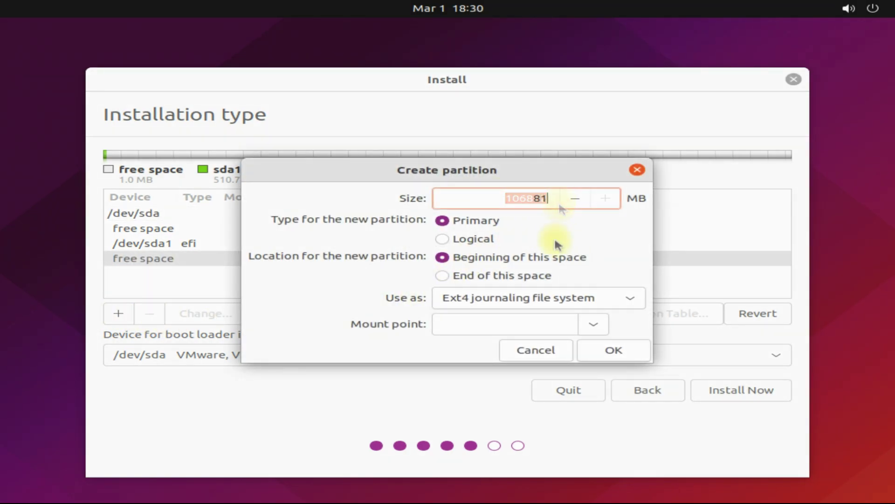
left_click(589, 297)
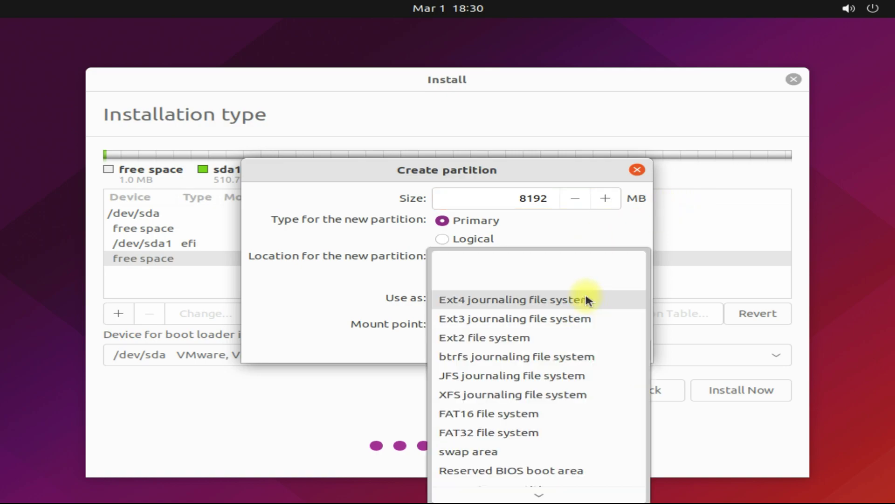
left_click(495, 450)
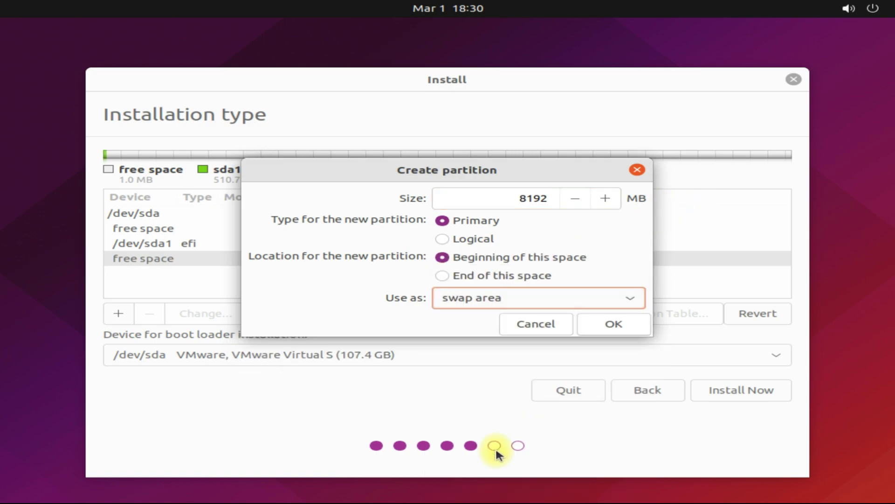
left_click(602, 320)
- In the remaining 98669 MB free space, set up a 40960 MB Ext4 partition mounted at /
left_click(415, 273)
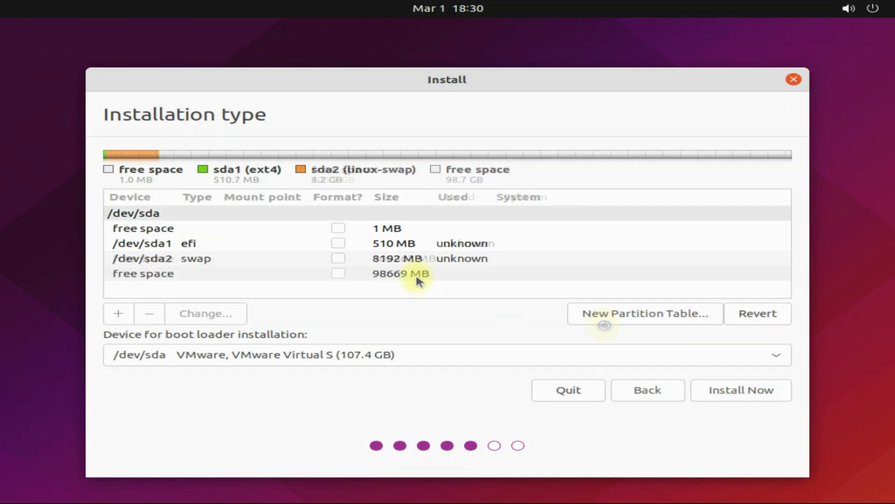
left_click(118, 312)
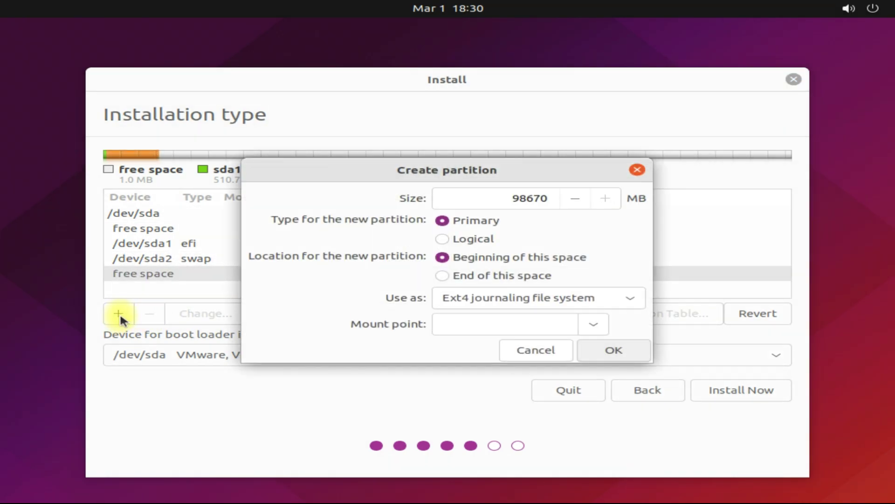
double_click(530, 198)
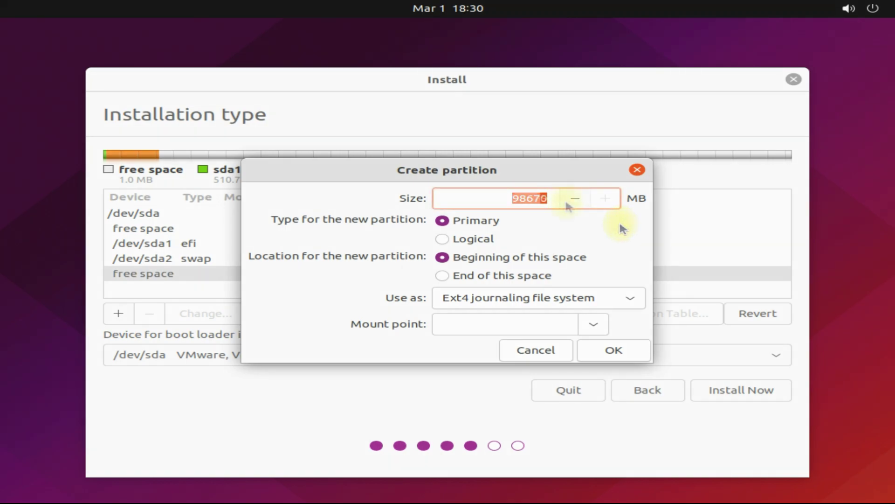
type("40960")
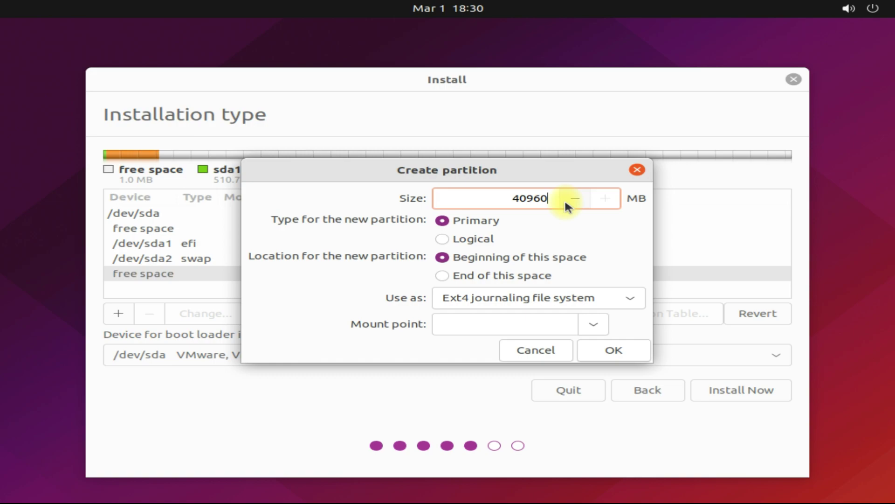
left_click(594, 297)
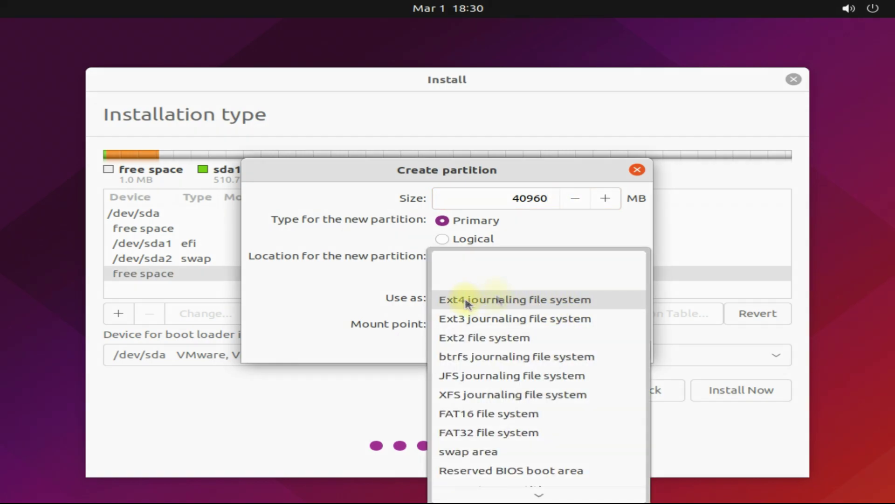
left_click(491, 301)
left_click(586, 326)
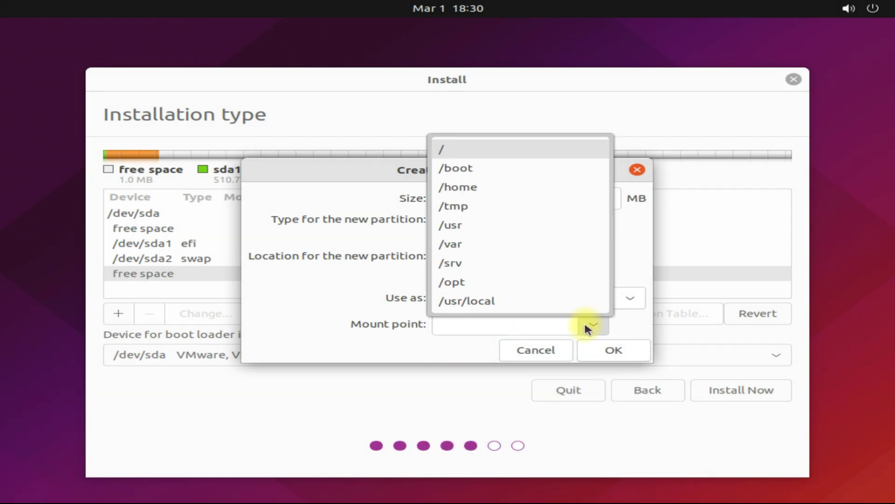
left_click(457, 148)
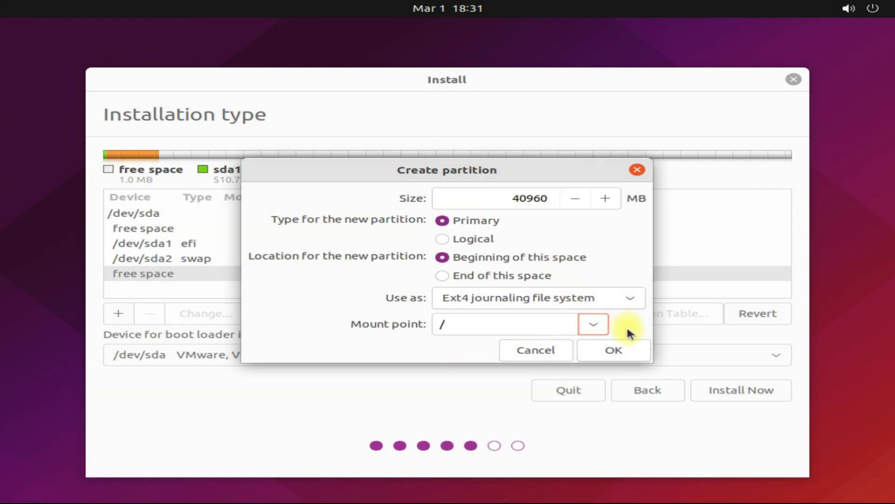
- Create the 40960 MB root partition, then an Ext4 /home partition from the remaining space
left_click(614, 349)
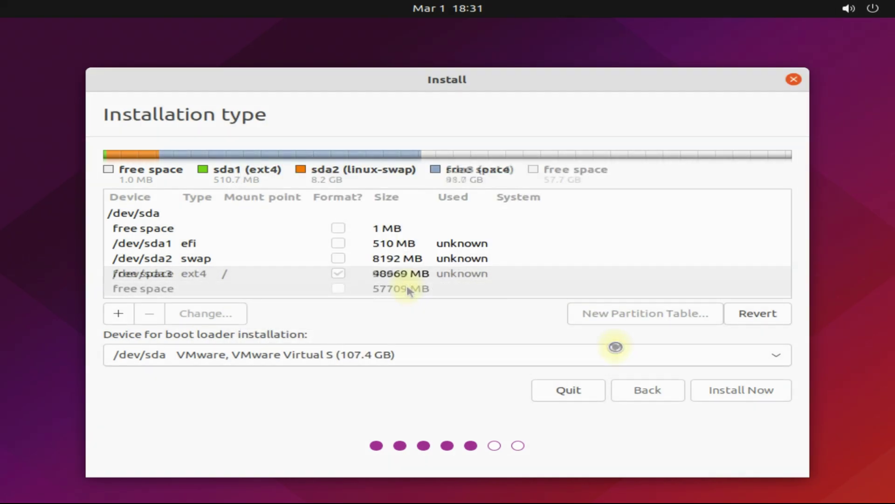
left_click(119, 313)
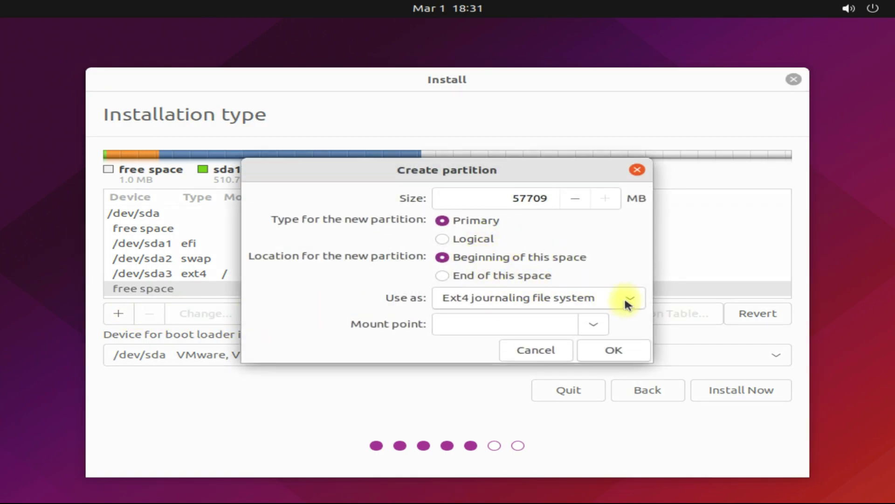
left_click(598, 321)
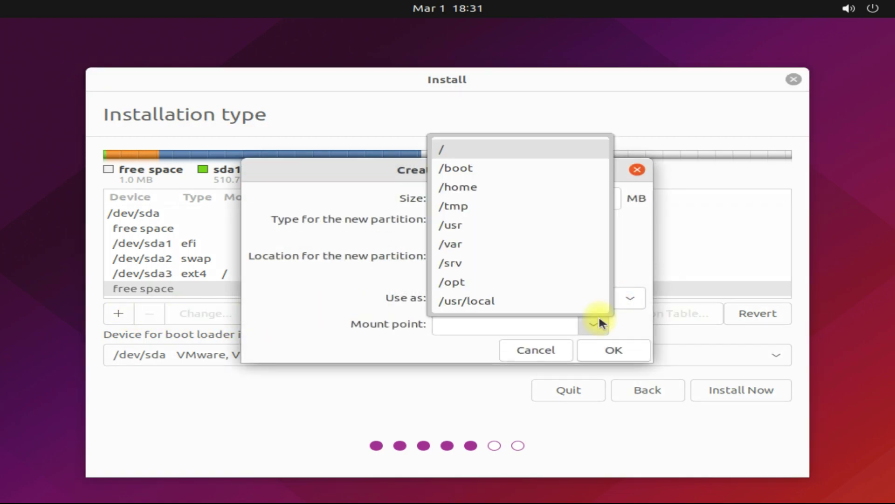
left_click(459, 187)
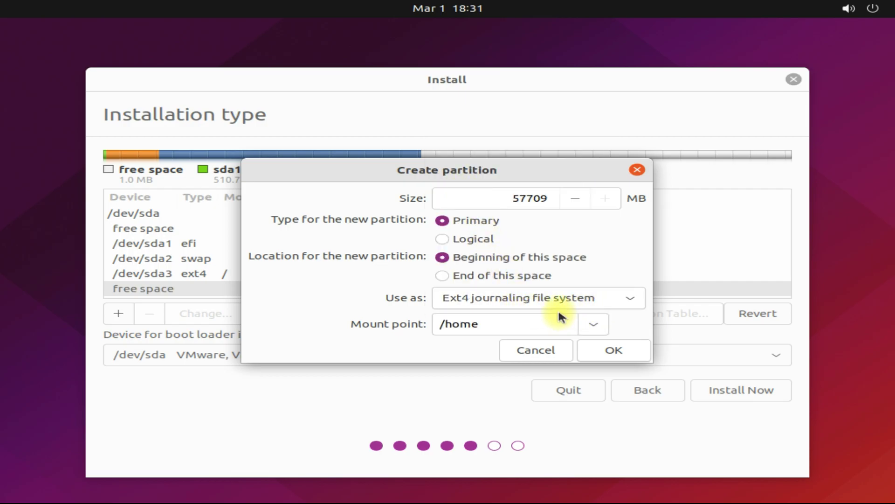
left_click(588, 350)
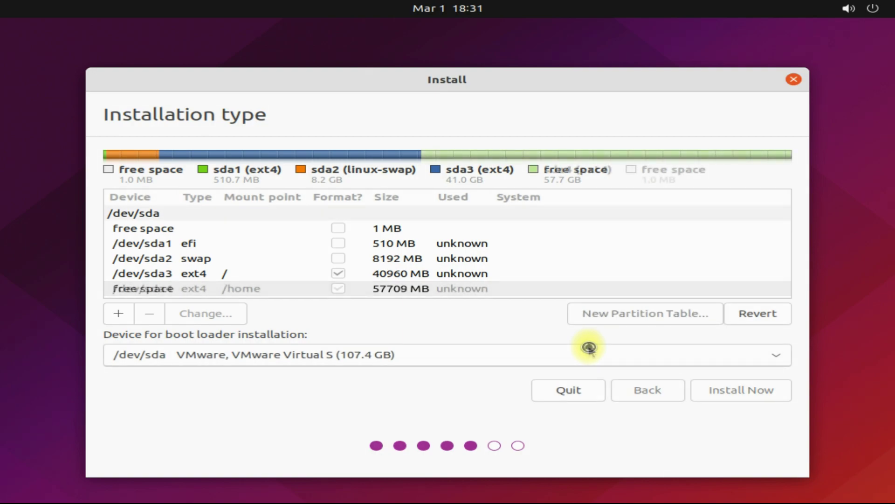
scroll(553, 258, "down", 1)
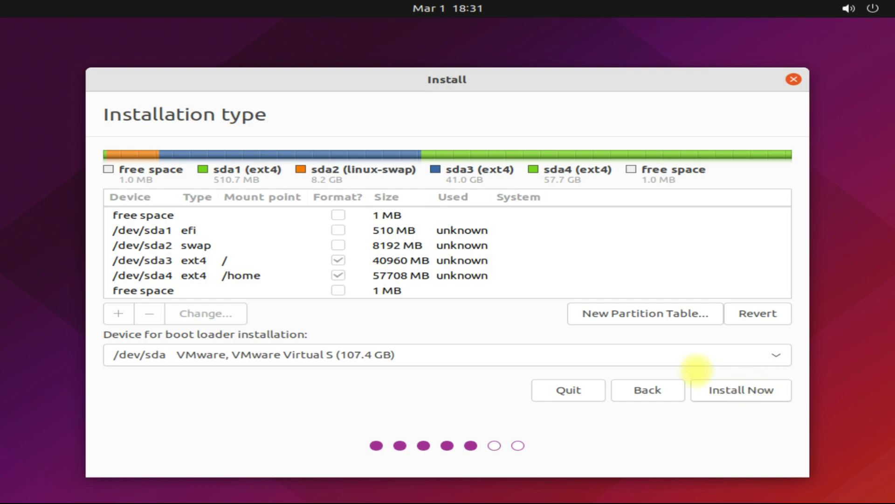
- Write the partition layout to disk and keep New York as the time zone
left_click(733, 393)
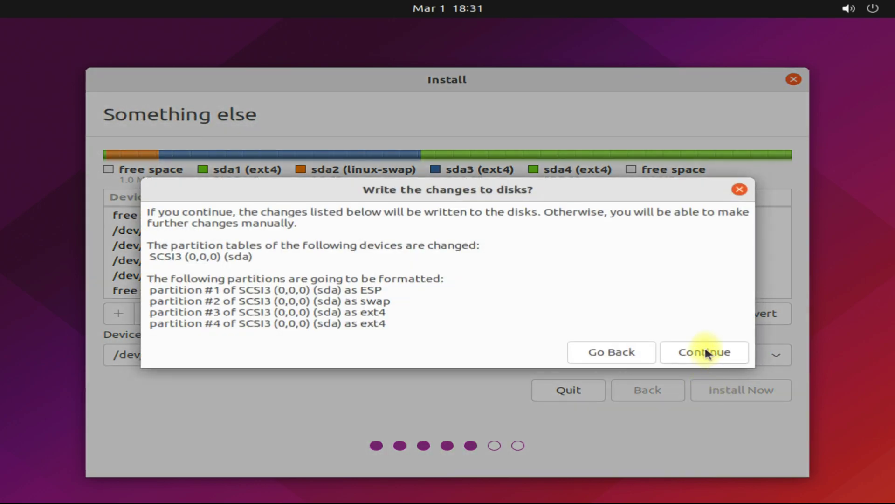
left_click(705, 353)
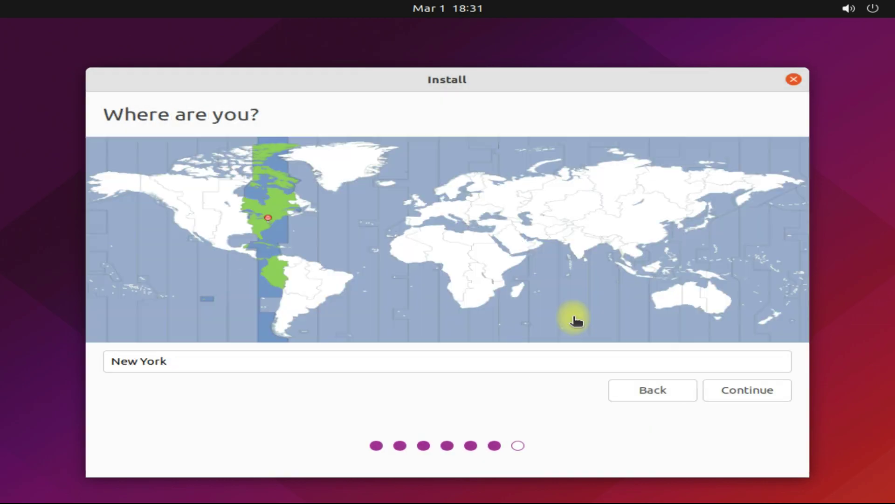
left_click(720, 395)
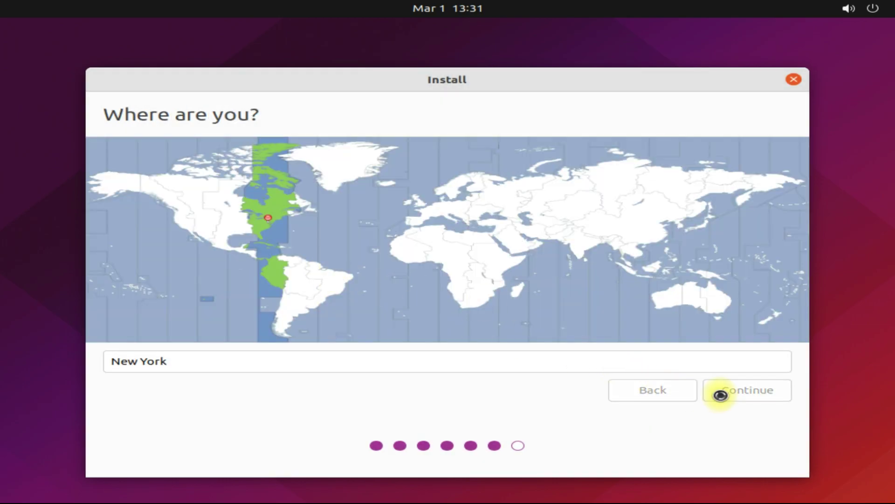
- Enter computer name Jammy-Jellyfish, the user's name and a password, then start the installation
left_click(340, 190)
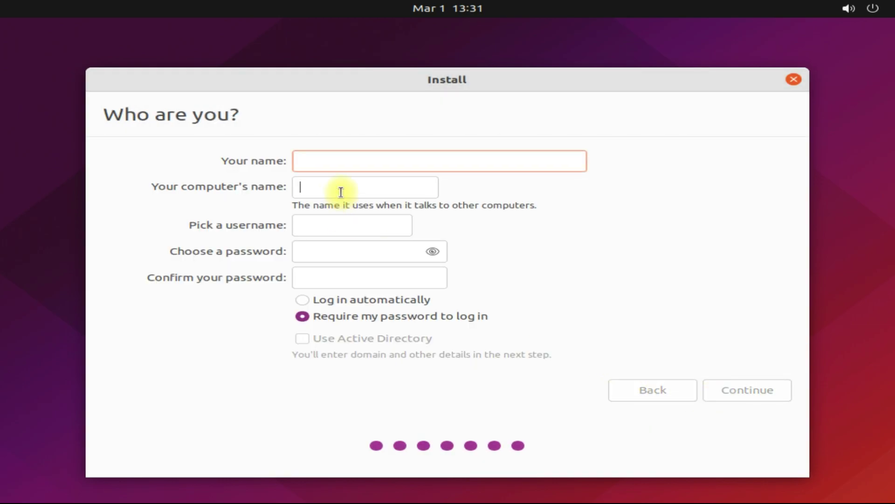
type("Ja")
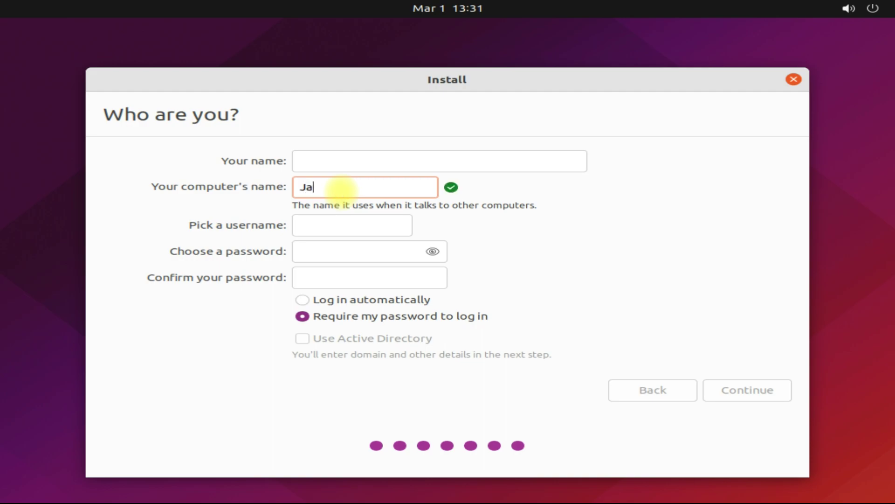
type("mmy-Jellyfish")
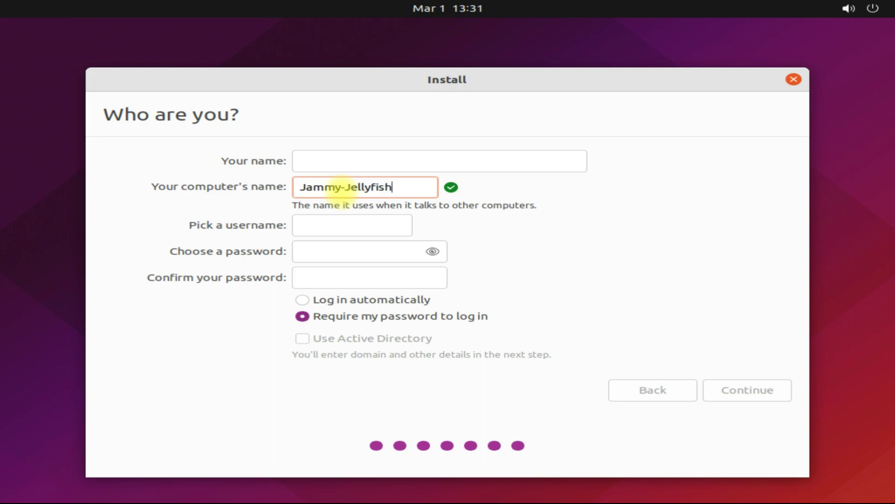
left_click(331, 159)
type("t")
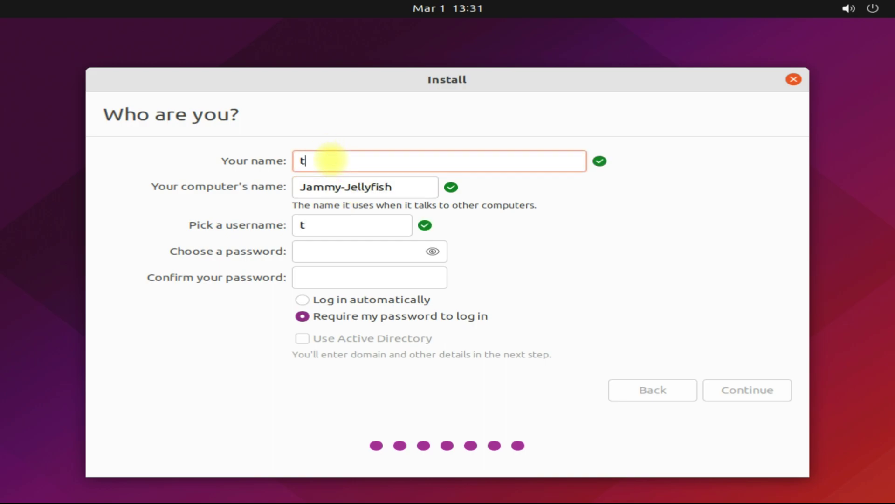
type("echsolution")
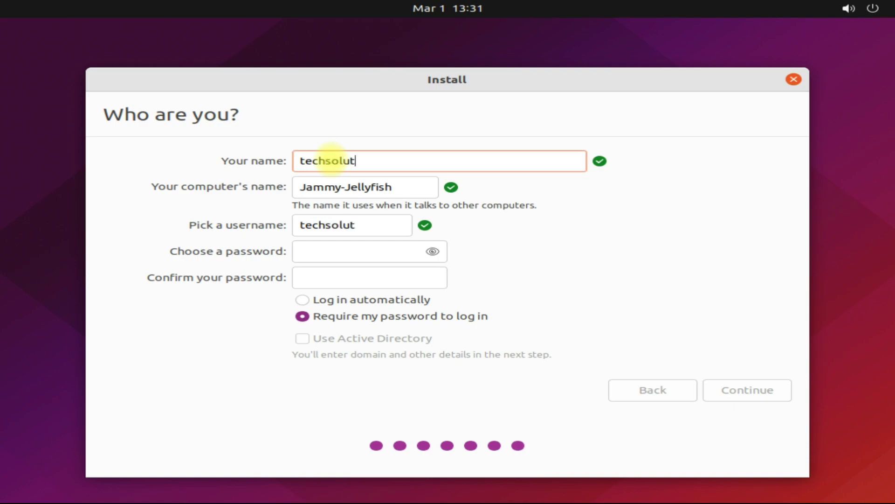
key("Tab")
key("Tab")
key("Tab")
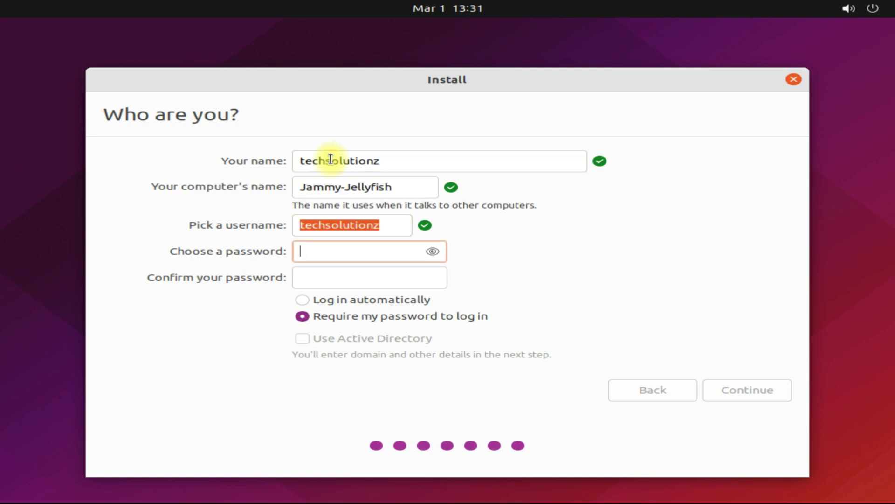
type("123456")
key("Tab")
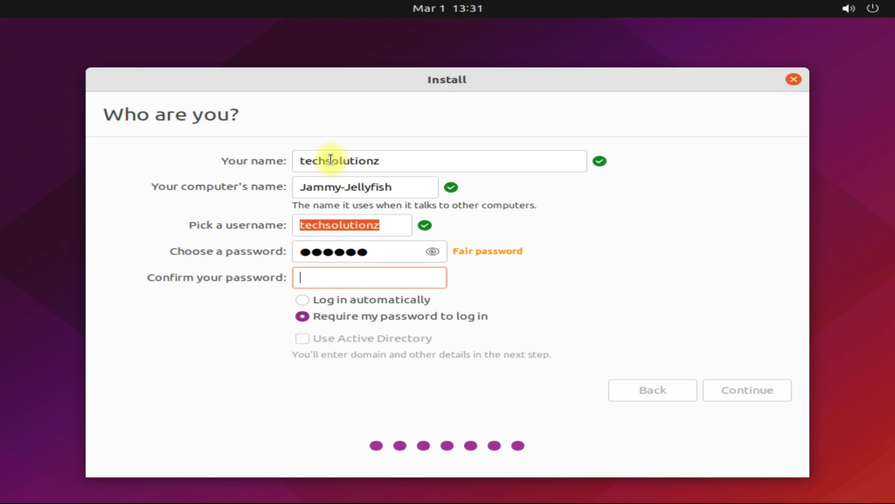
type("123456")
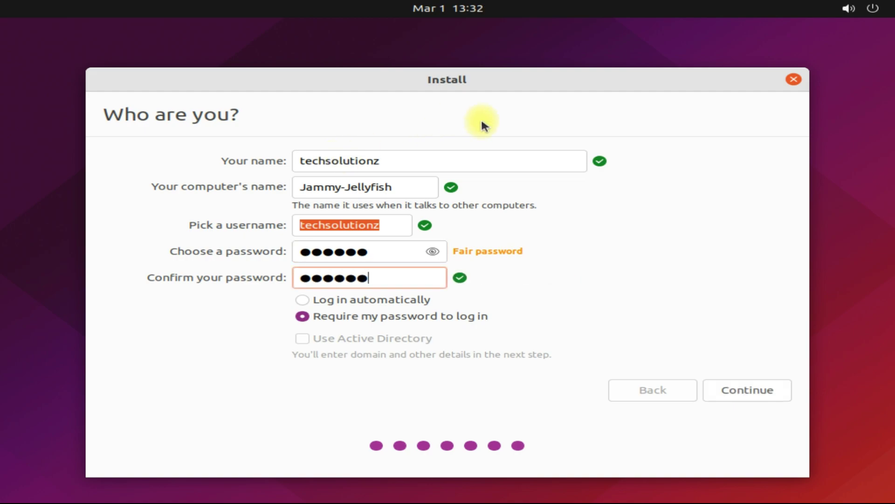
left_click(722, 387)
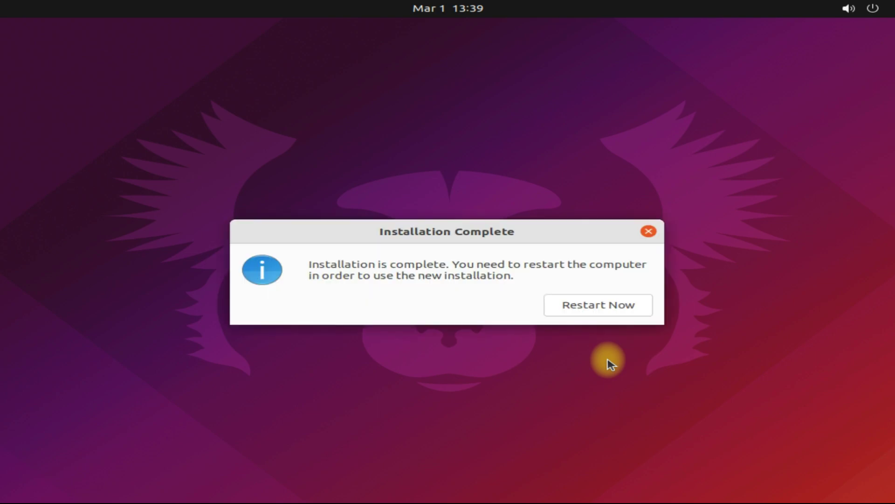
- Restart into the new system, sign in as the new user with its password, and show all applications
left_click(576, 303)
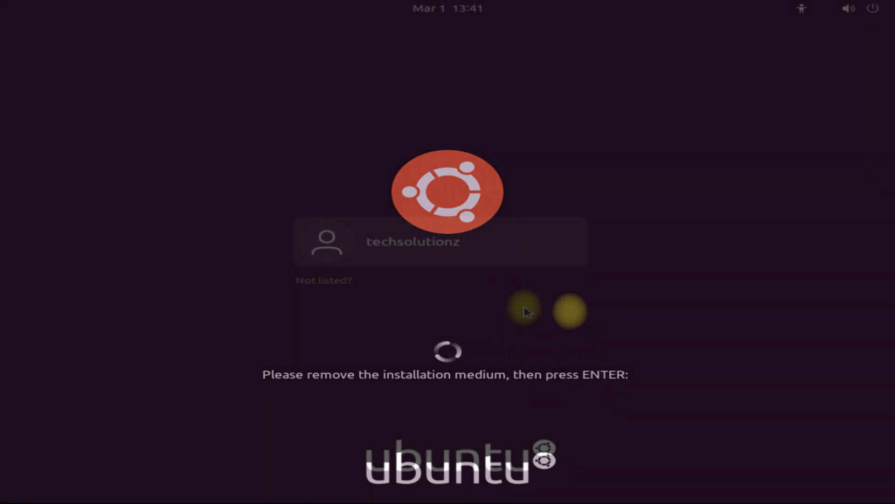
left_click(493, 254)
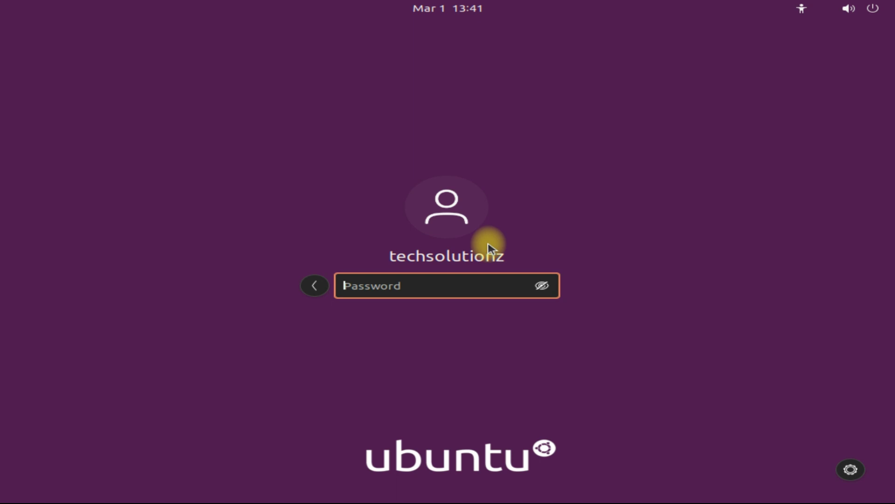
type("•")
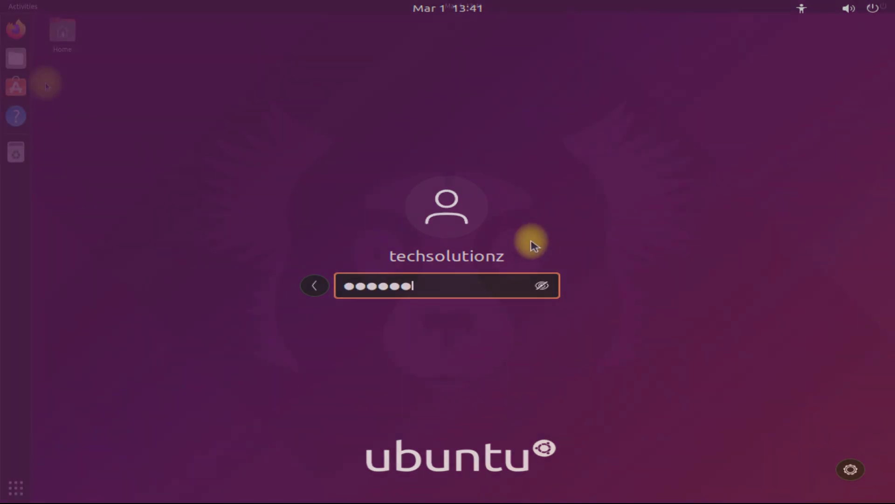
left_click(26, 9)
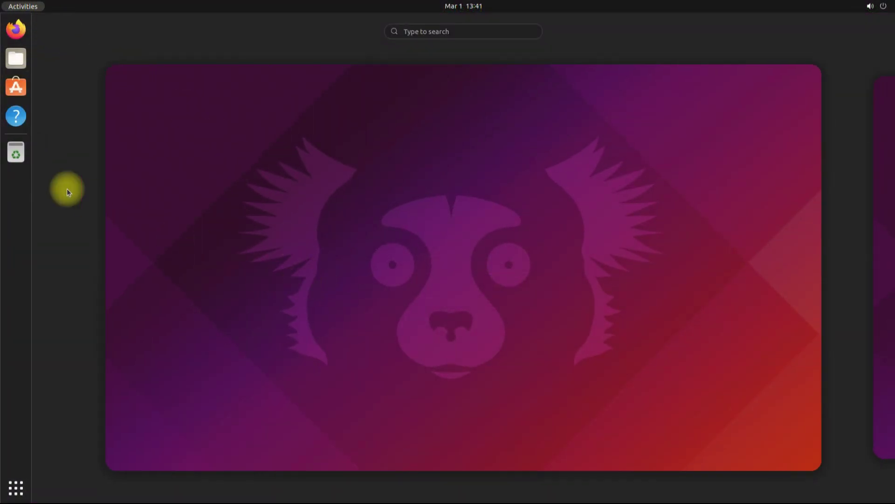
left_click(16, 488)
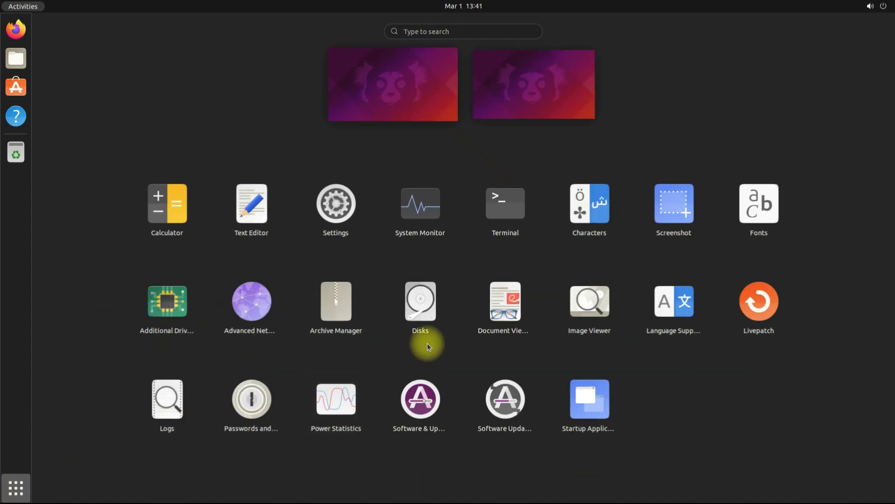